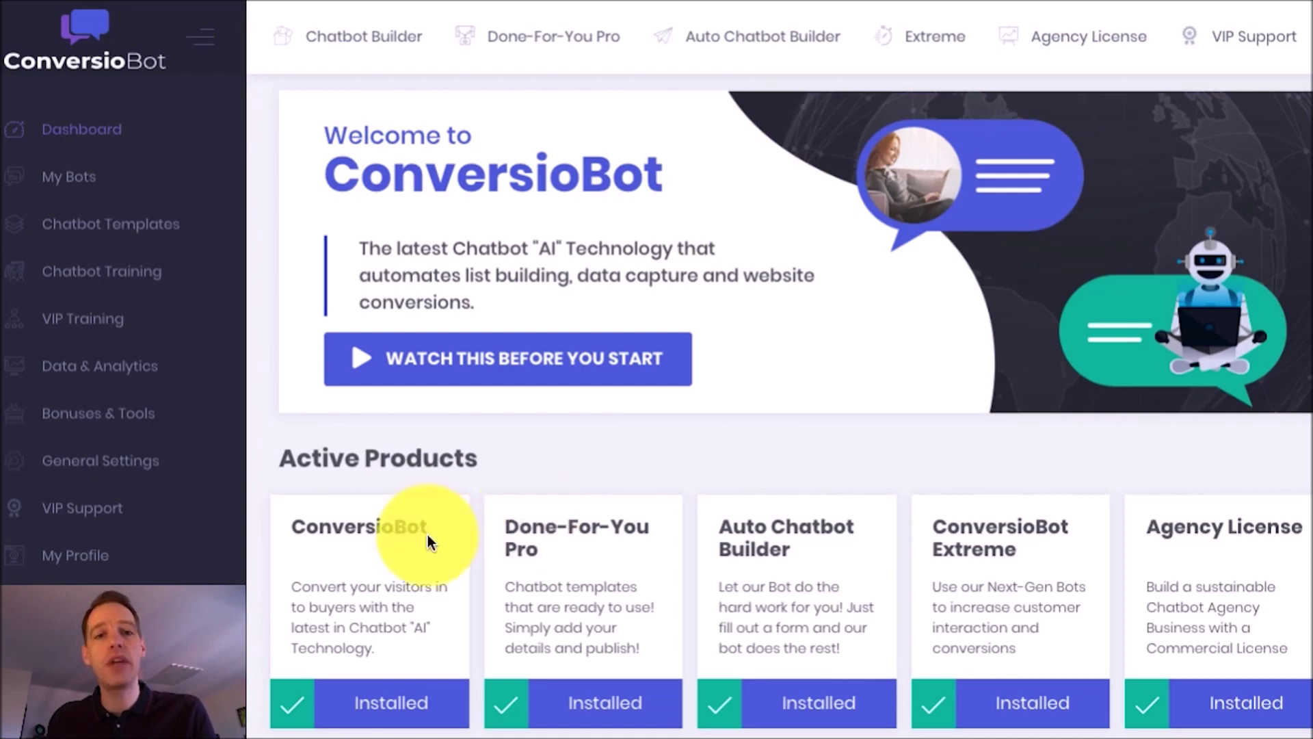
Step: Look through the integration options in the general settings and return to the email services
click(95, 472)
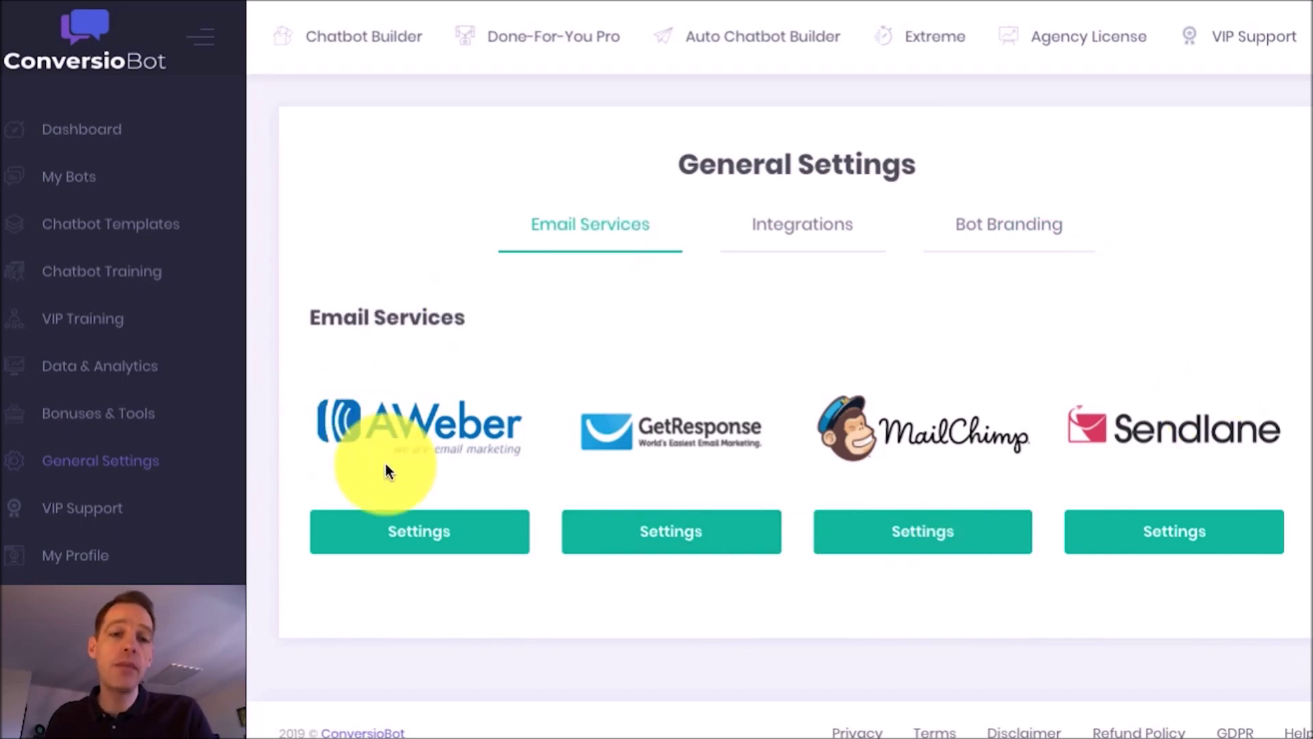
click(777, 235)
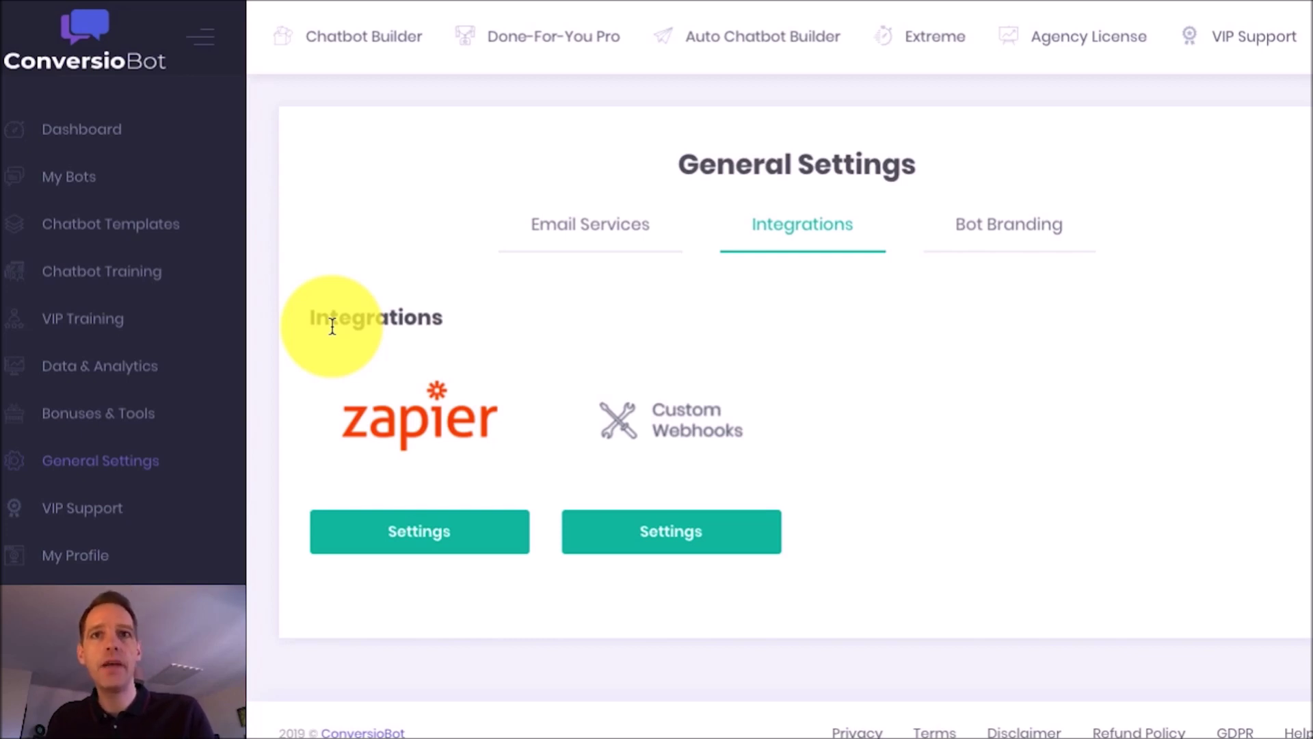
click(621, 228)
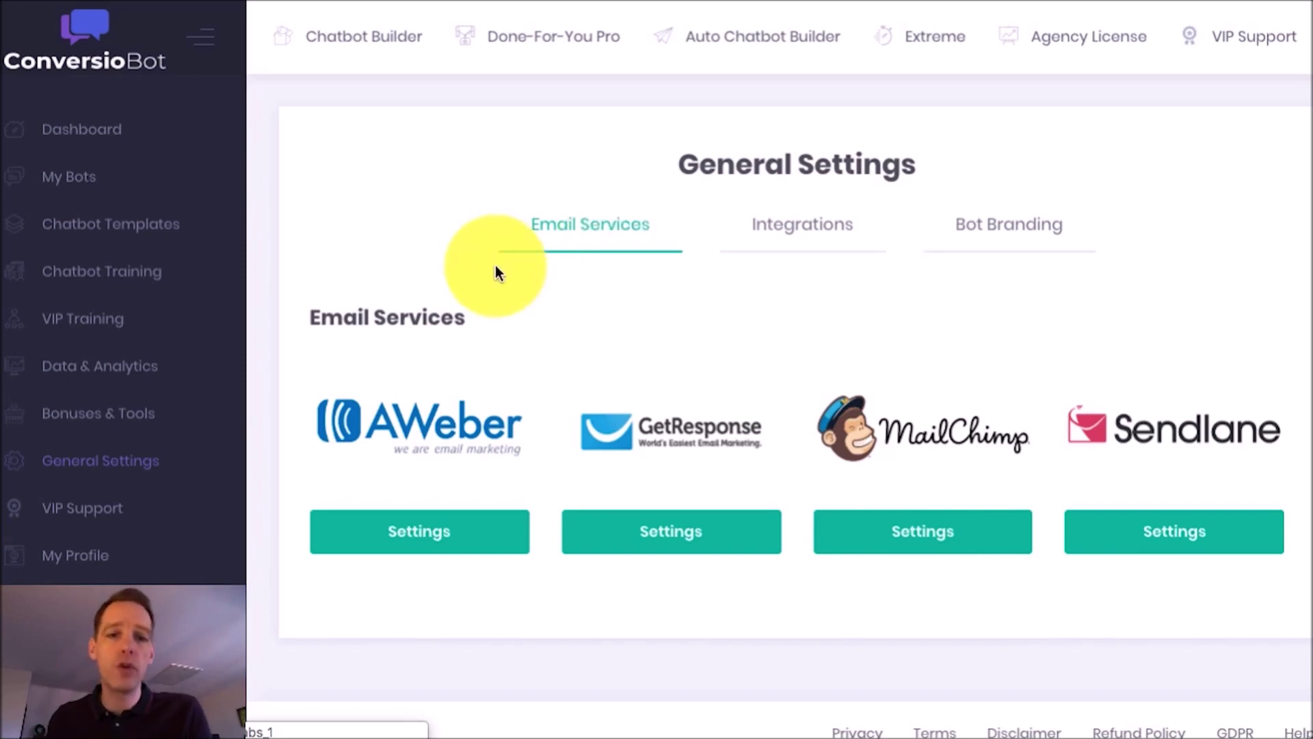
Step: Open the AWeber settings among the email services and start connecting AWeber
click(423, 532)
scroll(453, 555, down, 2)
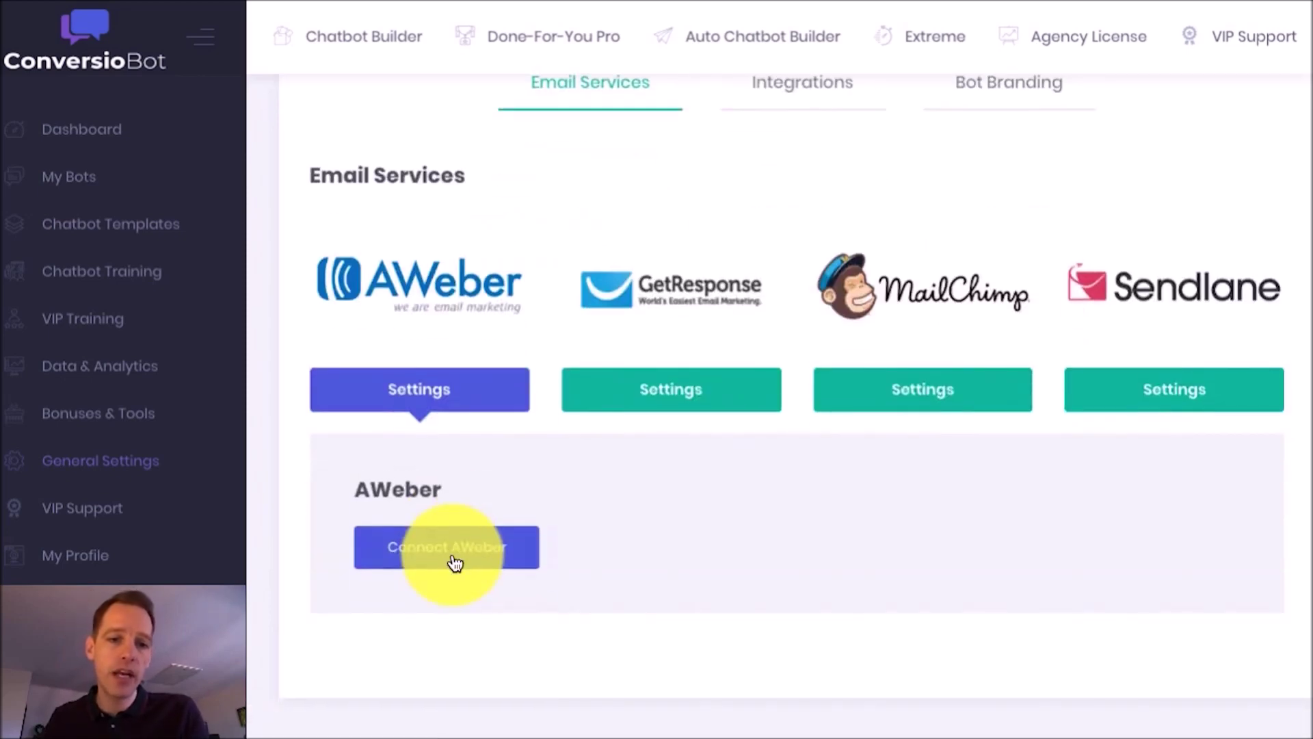
click(454, 557)
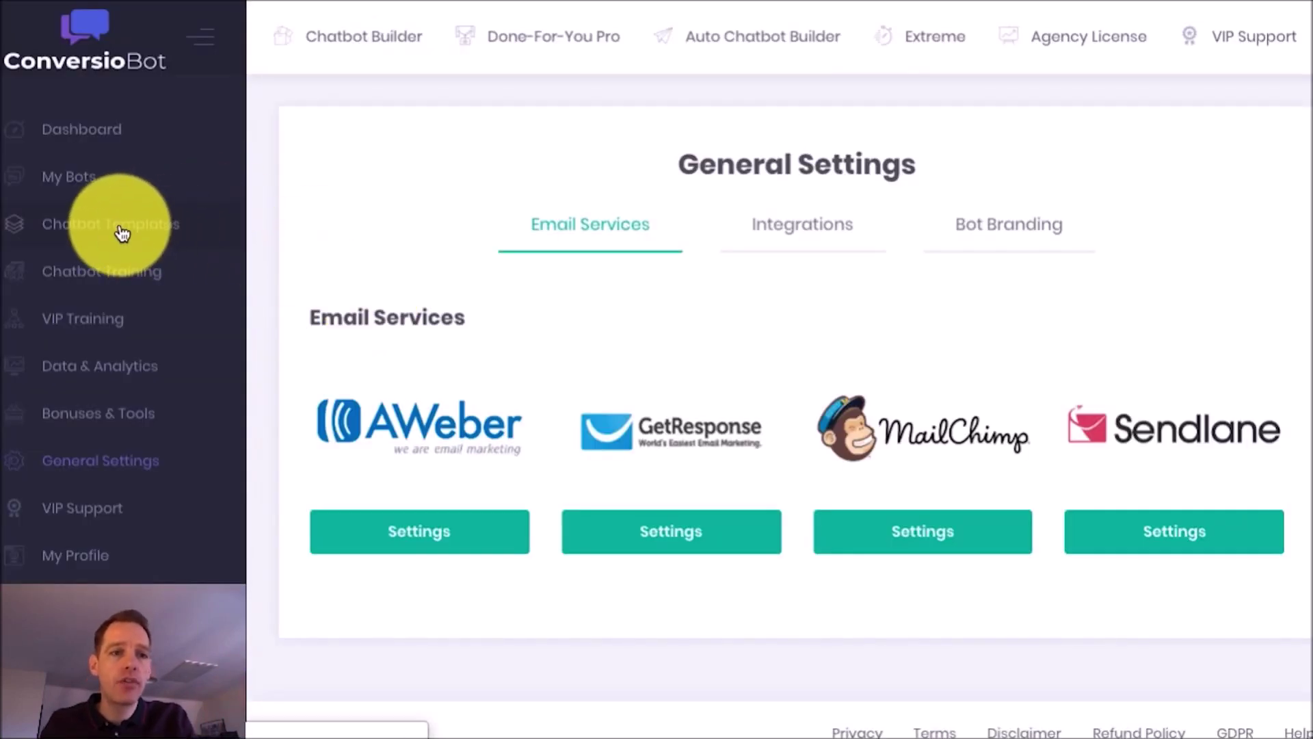
Step: Browse the chatbot templates and filter them to the Lead Generation category
click(122, 233)
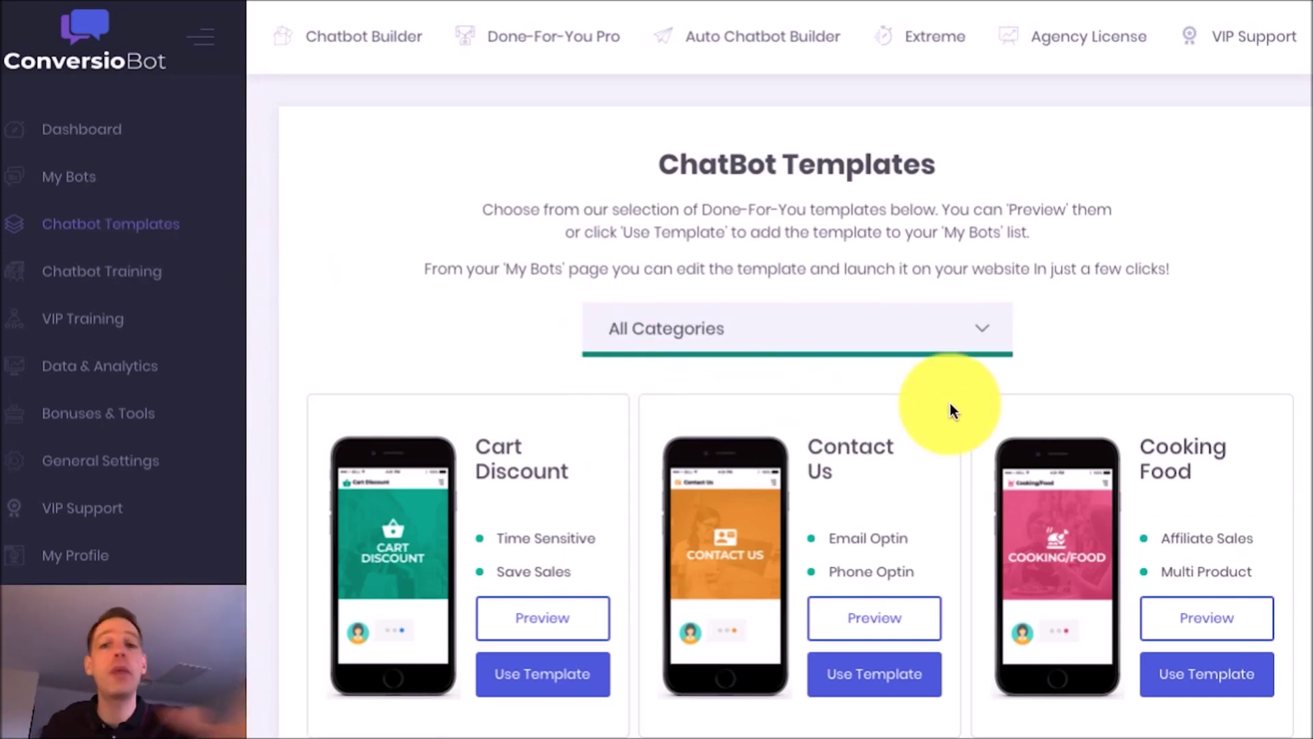
scroll(950, 404, down, 7)
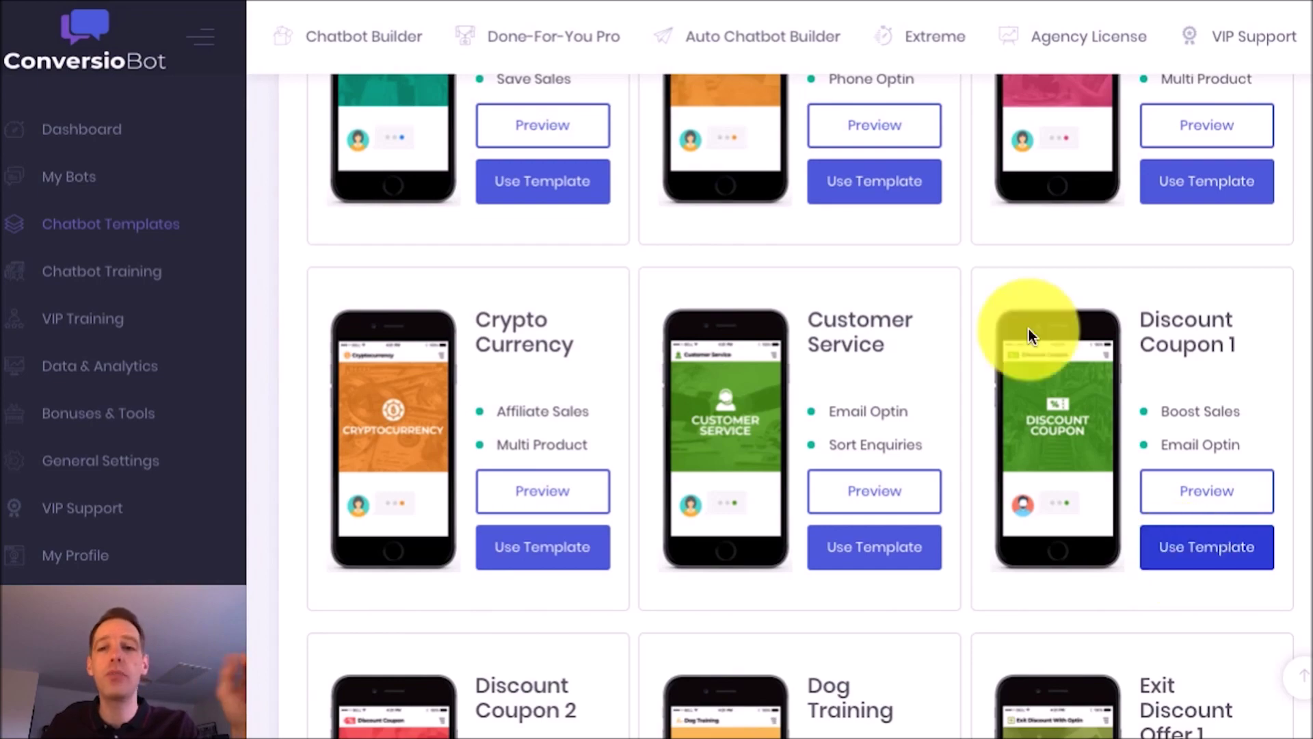
scroll(967, 273, up, 7)
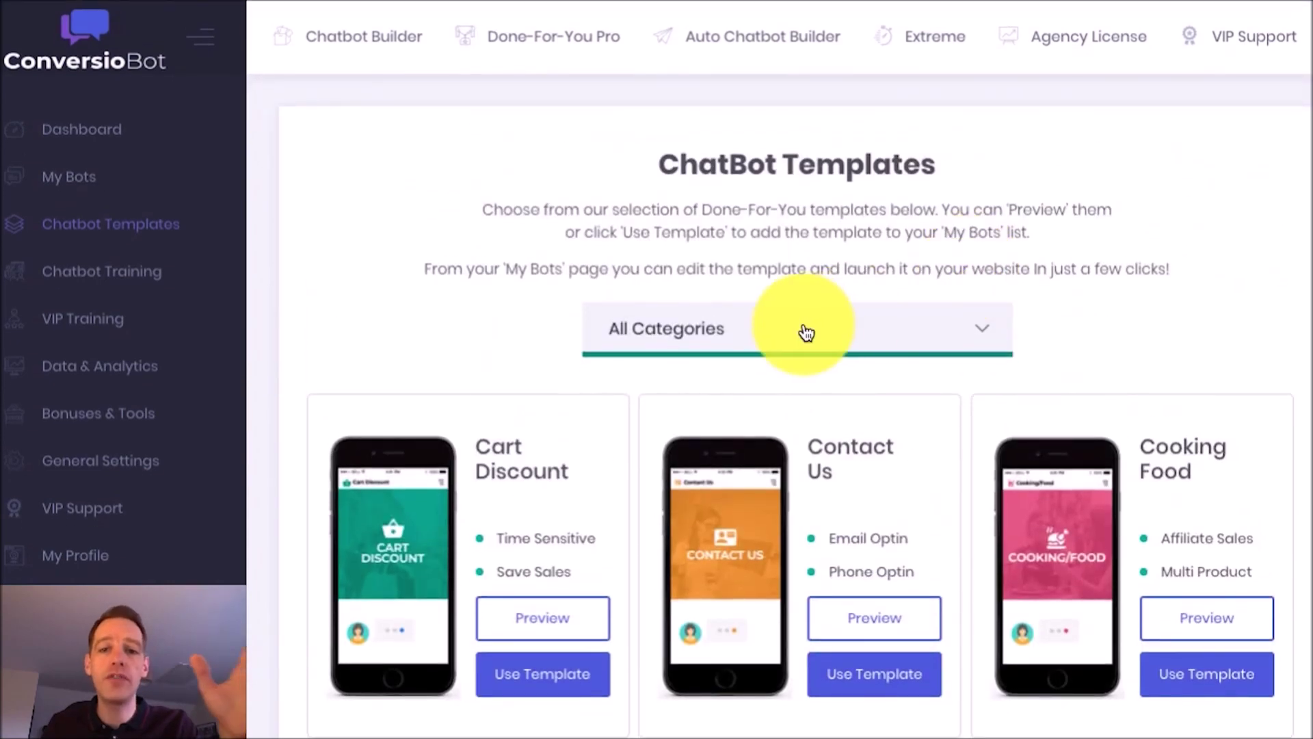
click(795, 330)
click(668, 542)
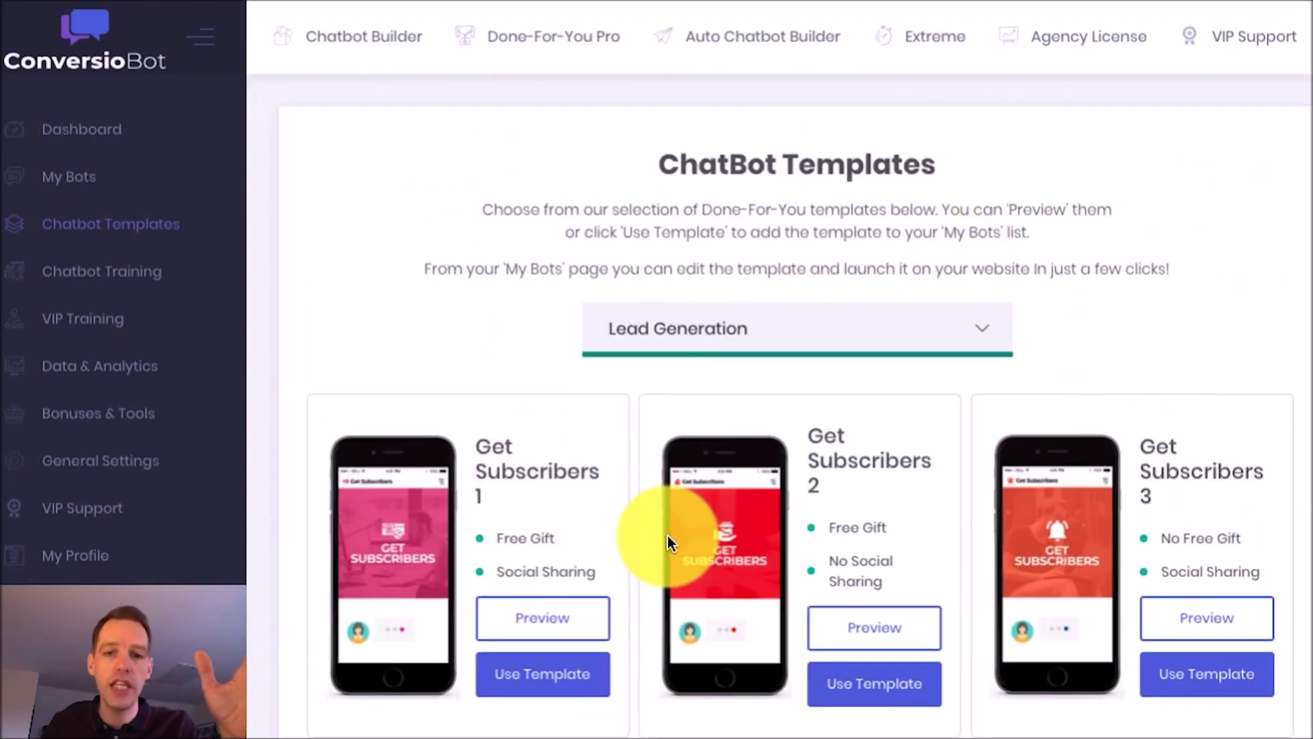
scroll(630, 376, down, 1)
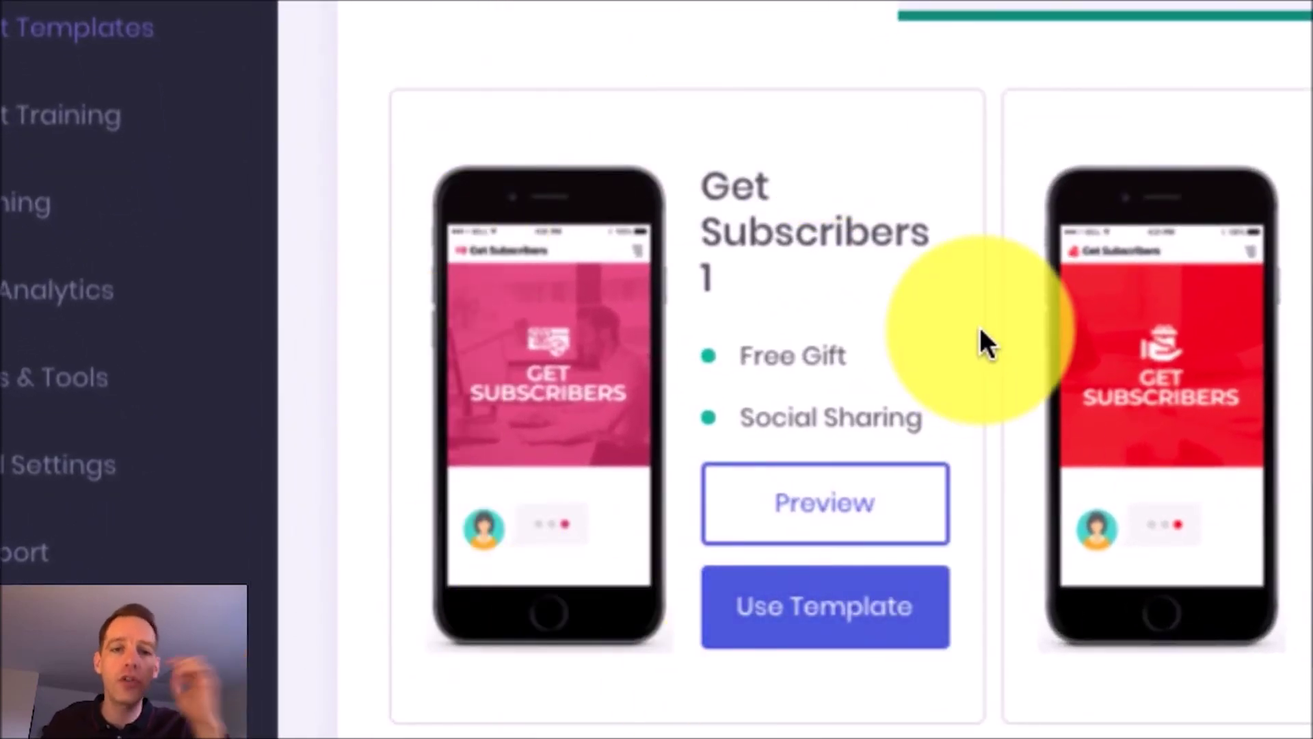
Step: Check the free gift and social sharing features of the Get Subscribers 1 template and open its preview
drag(852, 353, 738, 360)
click(948, 349)
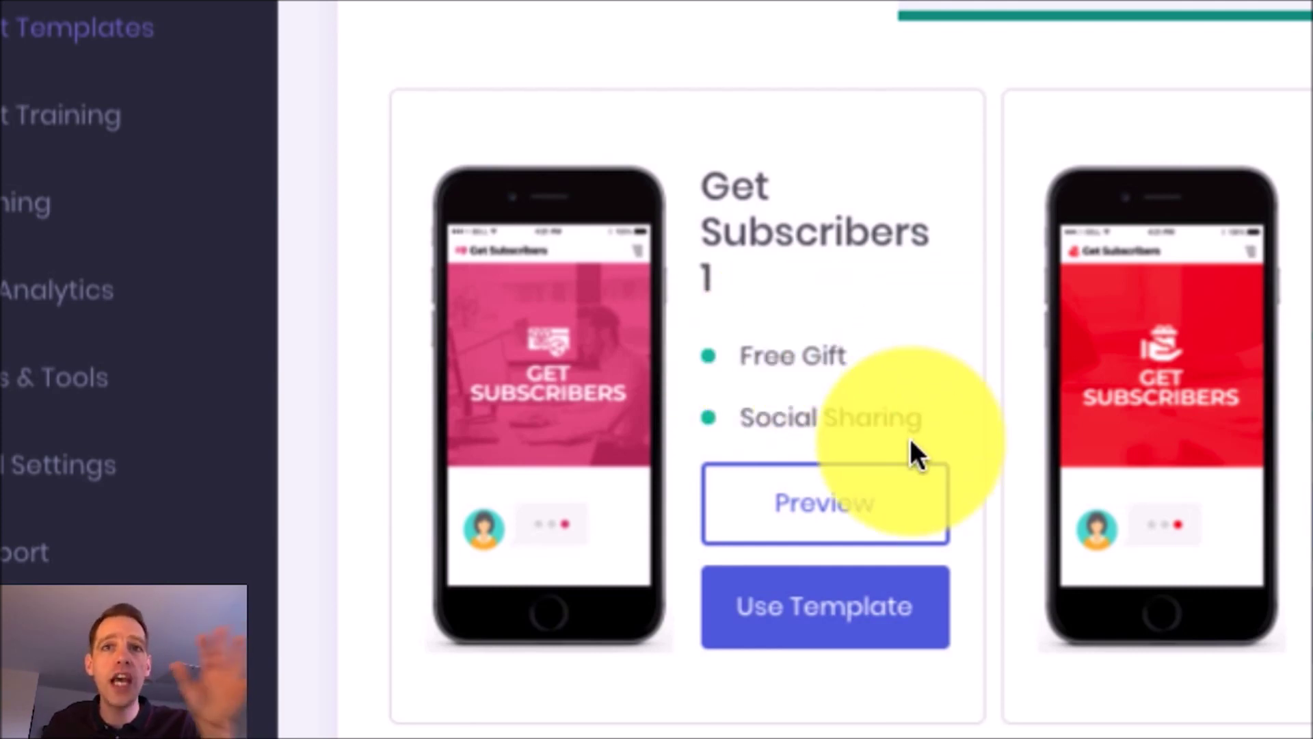
drag(926, 419, 733, 419)
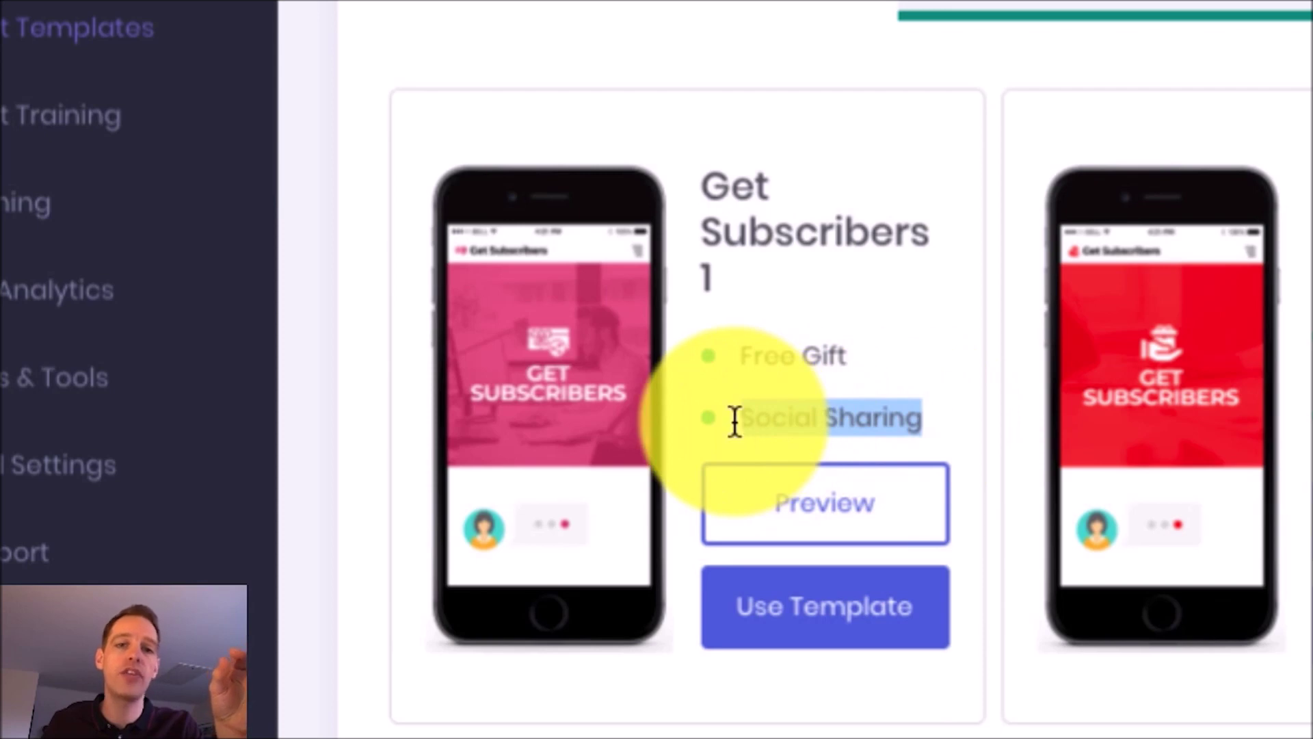
click(993, 419)
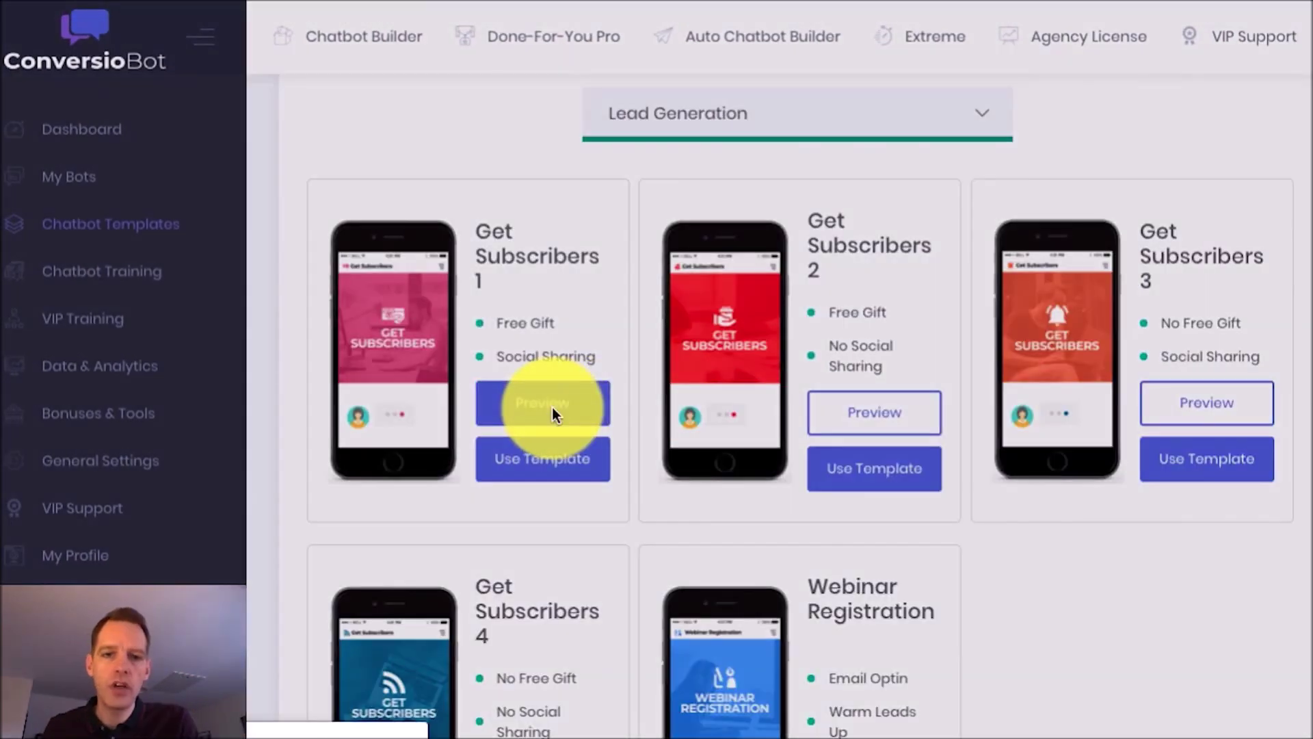
click(551, 408)
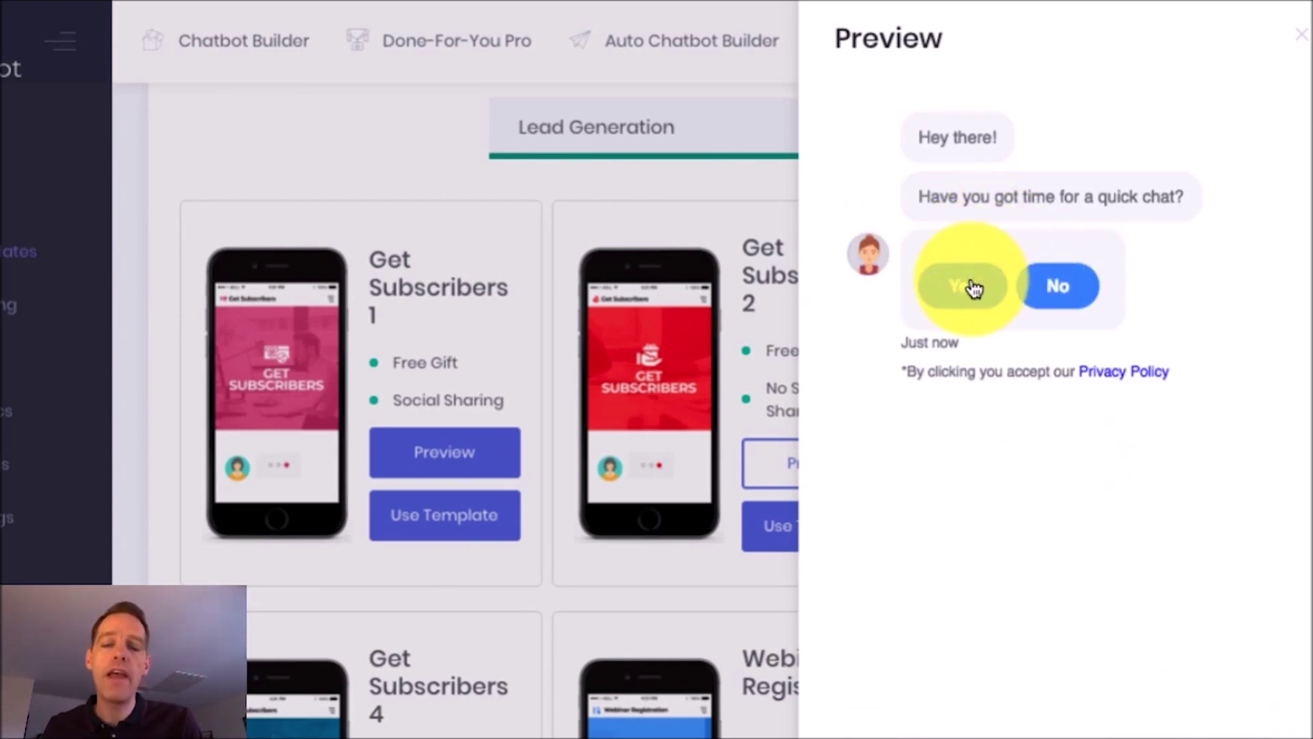
Step: Answer the preview chat's first questions: agree to chat, submit a first name, accept the gift and decline giving a phone number
click(975, 287)
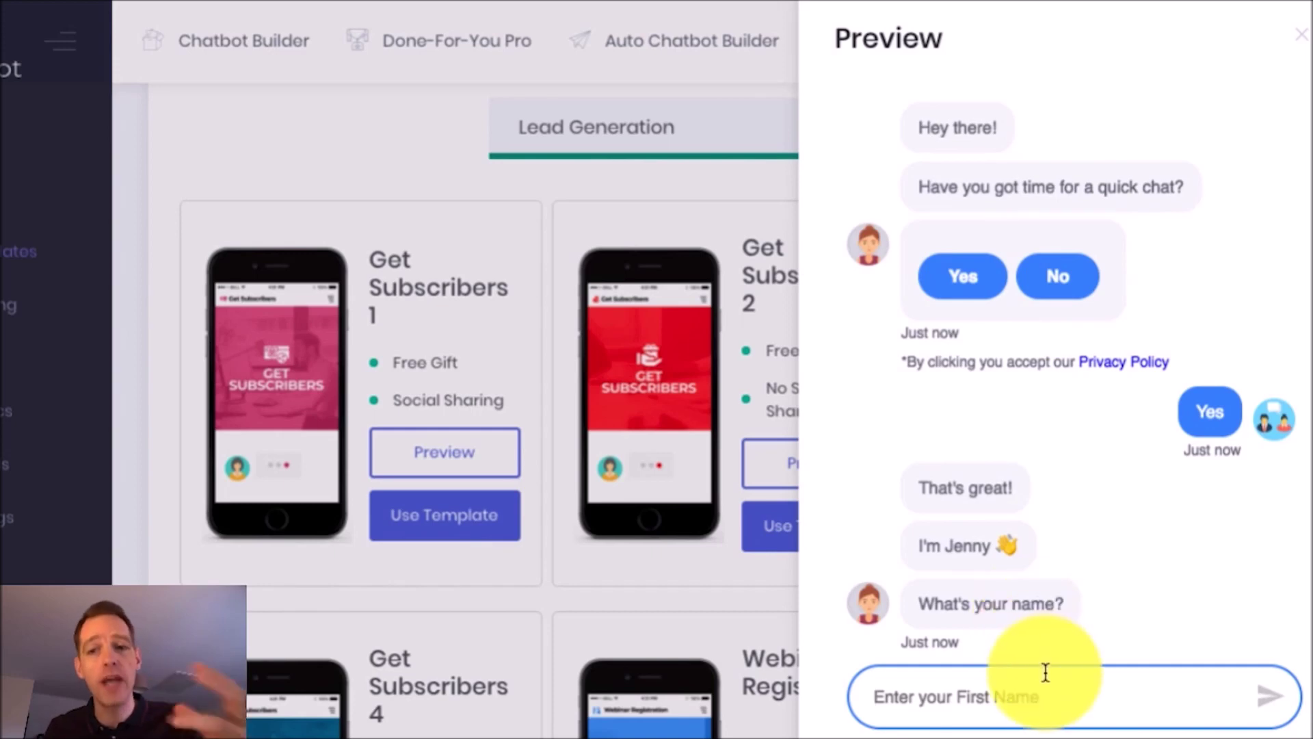
text(Simon)
key(Return)
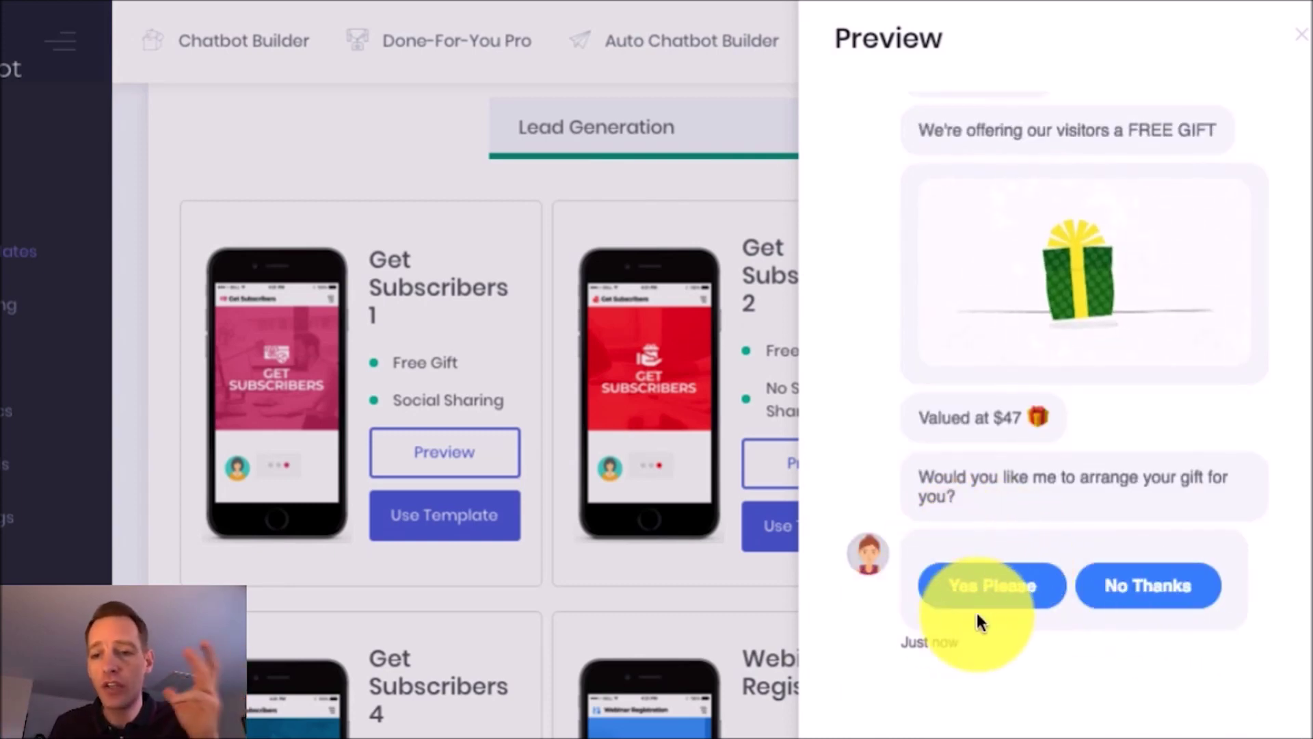
click(1003, 589)
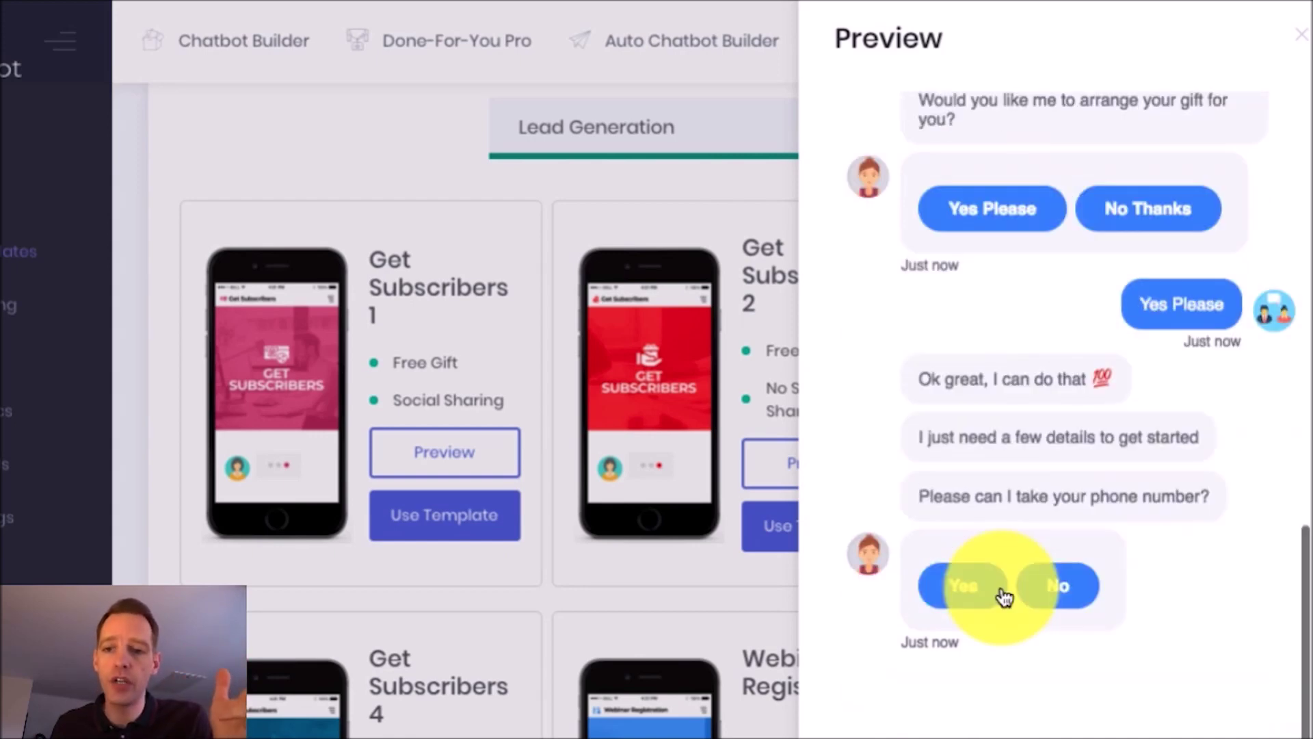
click(1057, 588)
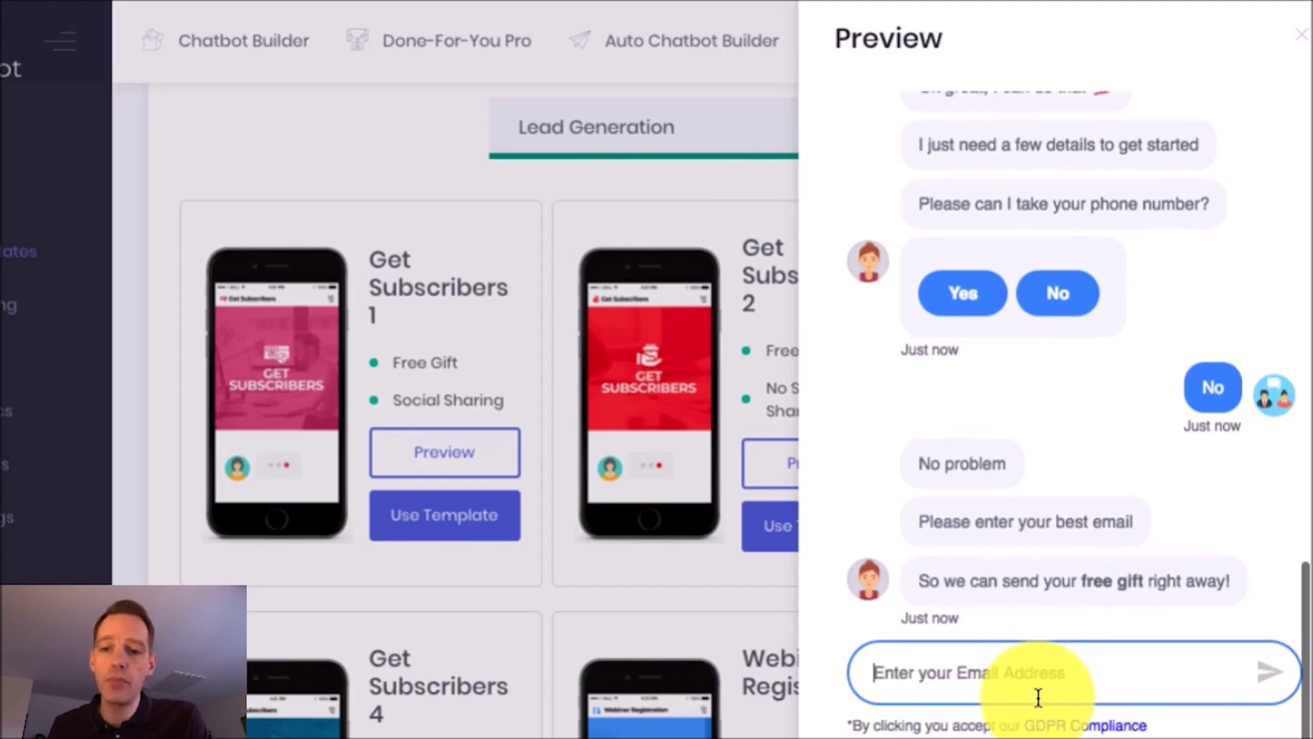
Step: Submit the visitor's email address in the preview chat and agree to receive the newsletter and offers
click(1040, 694)
text(simon@)
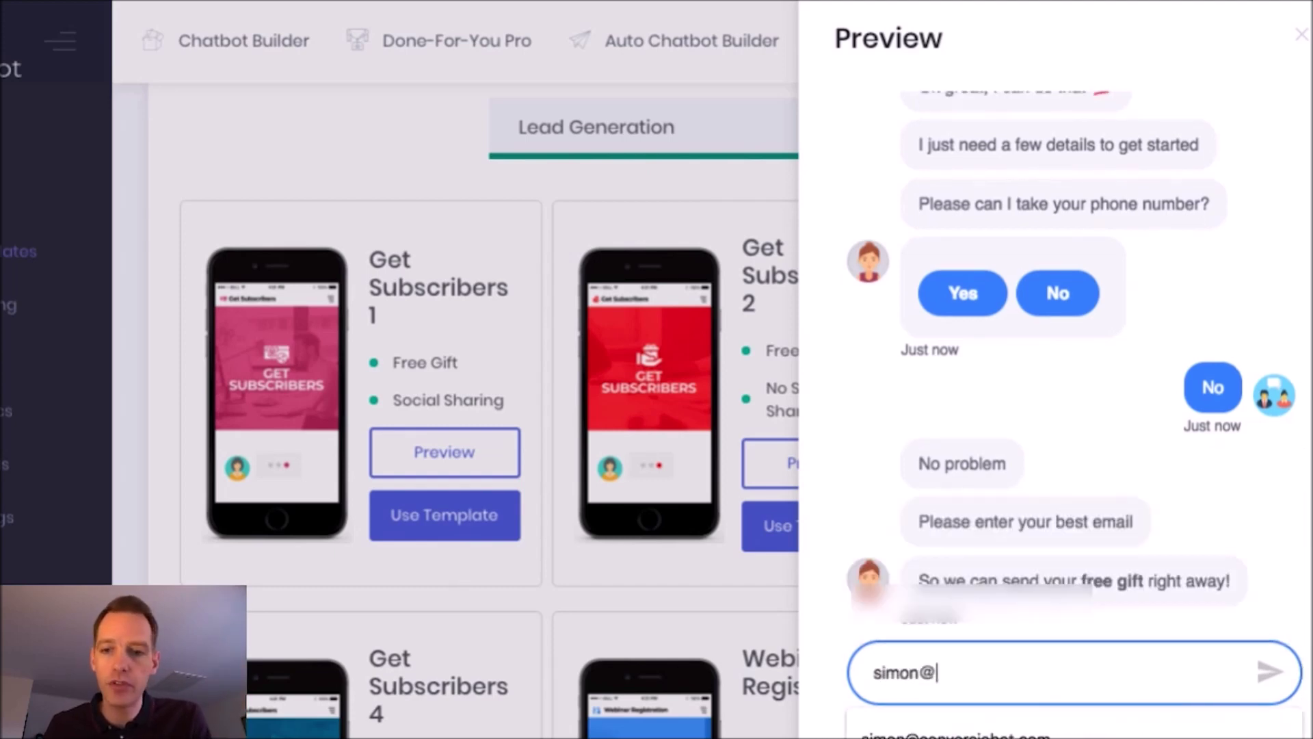
key(Down)
key(Return)
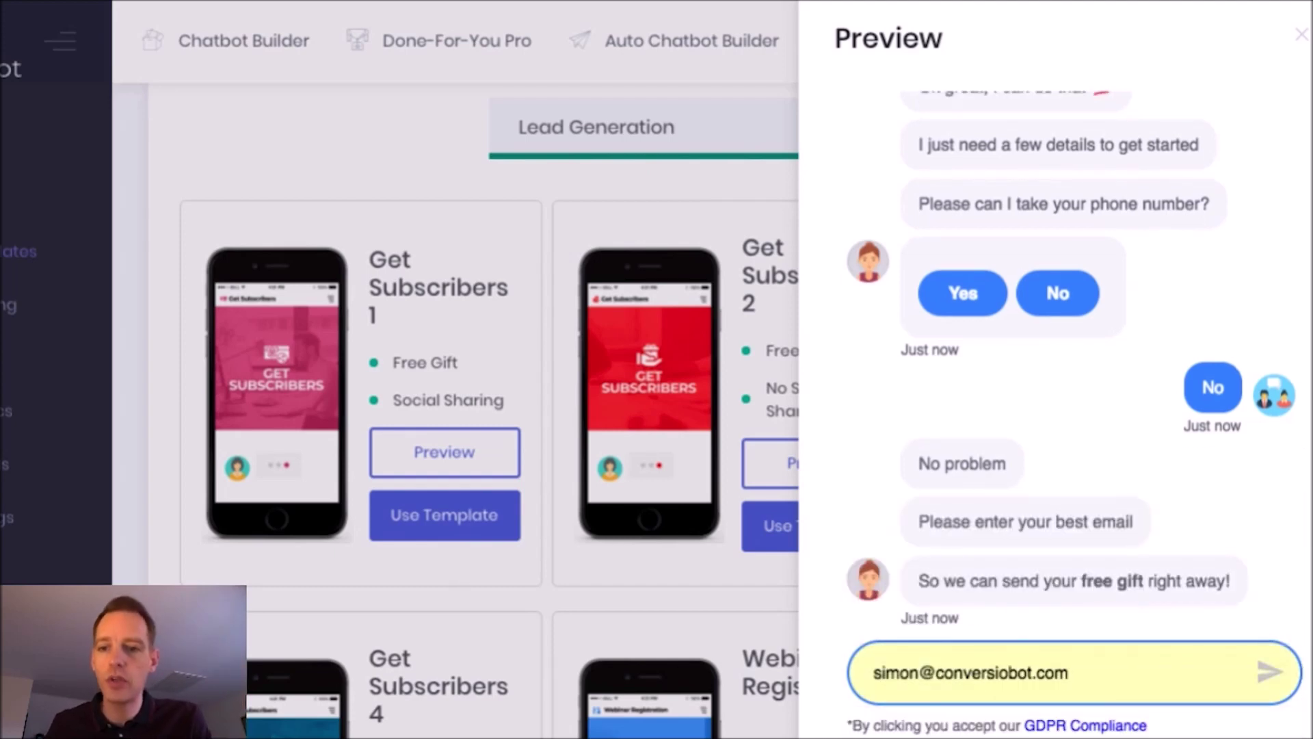
key(Return)
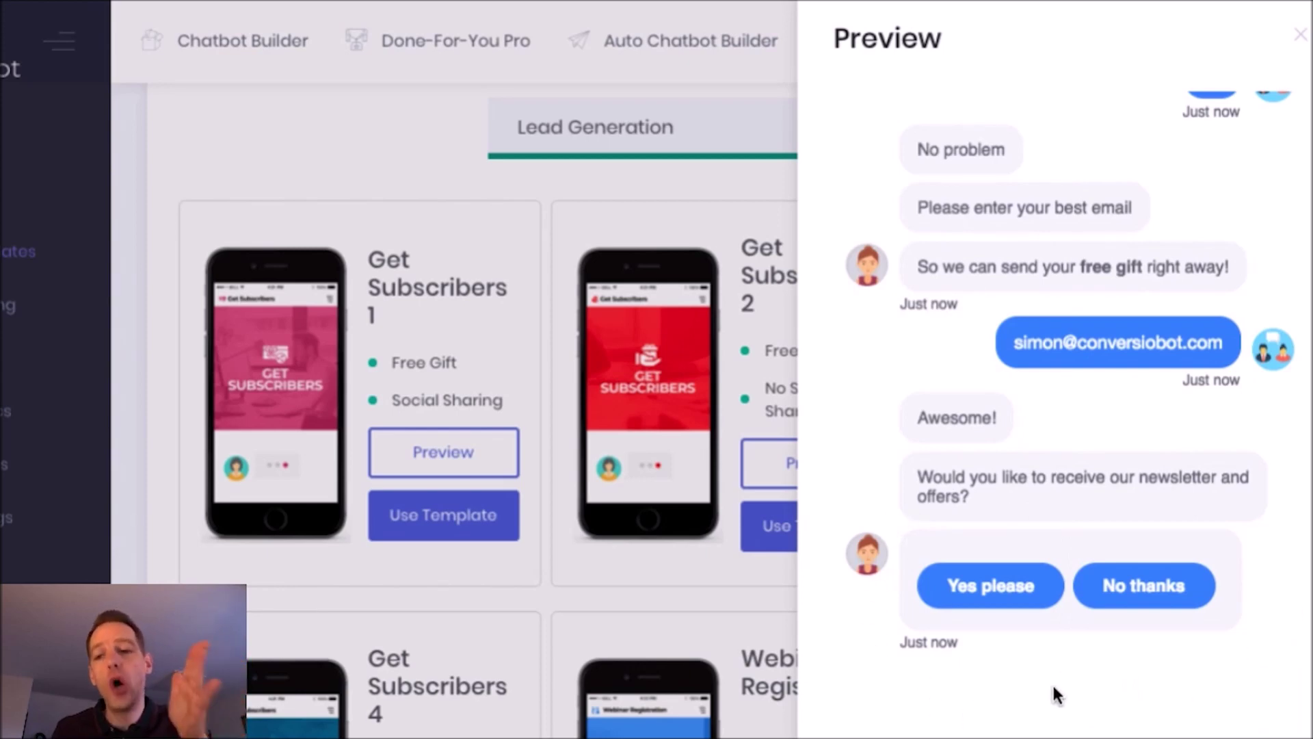
click(1012, 597)
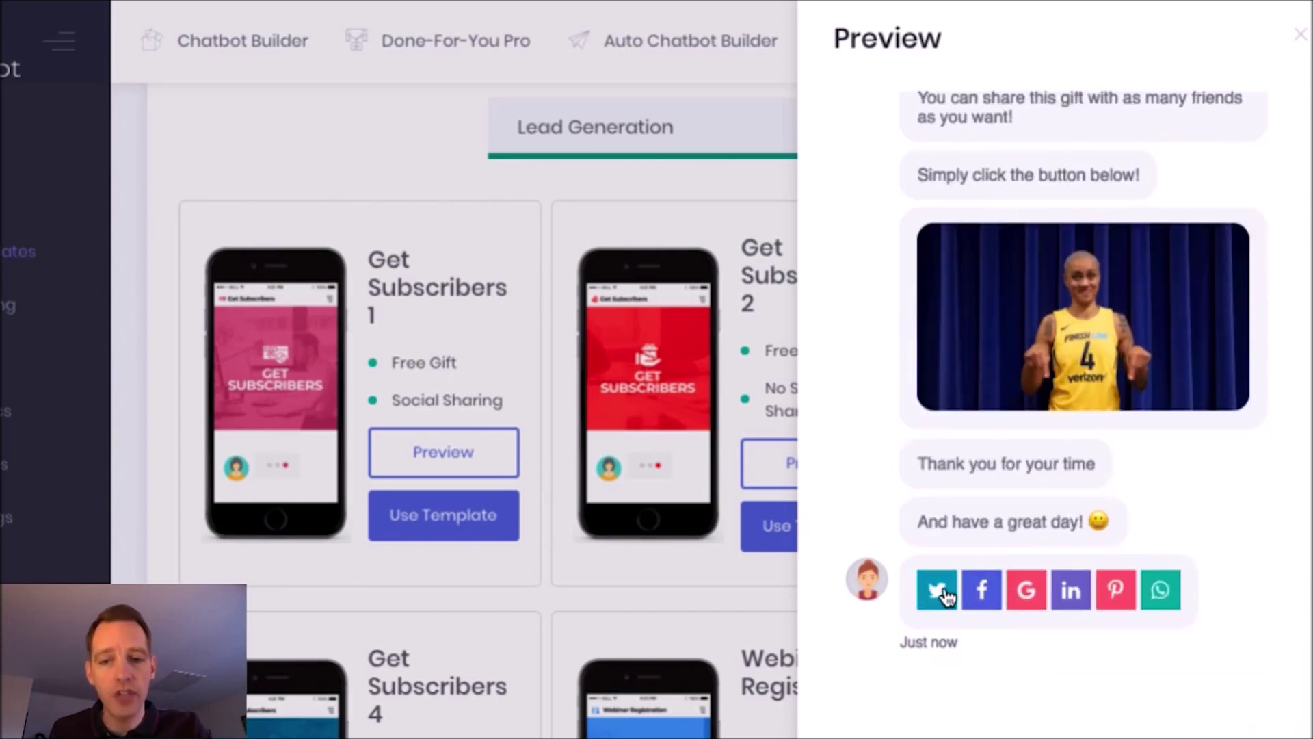
Step: Test the Twitter sharing option in the chat, closing the share window and the preview without posting
click(937, 589)
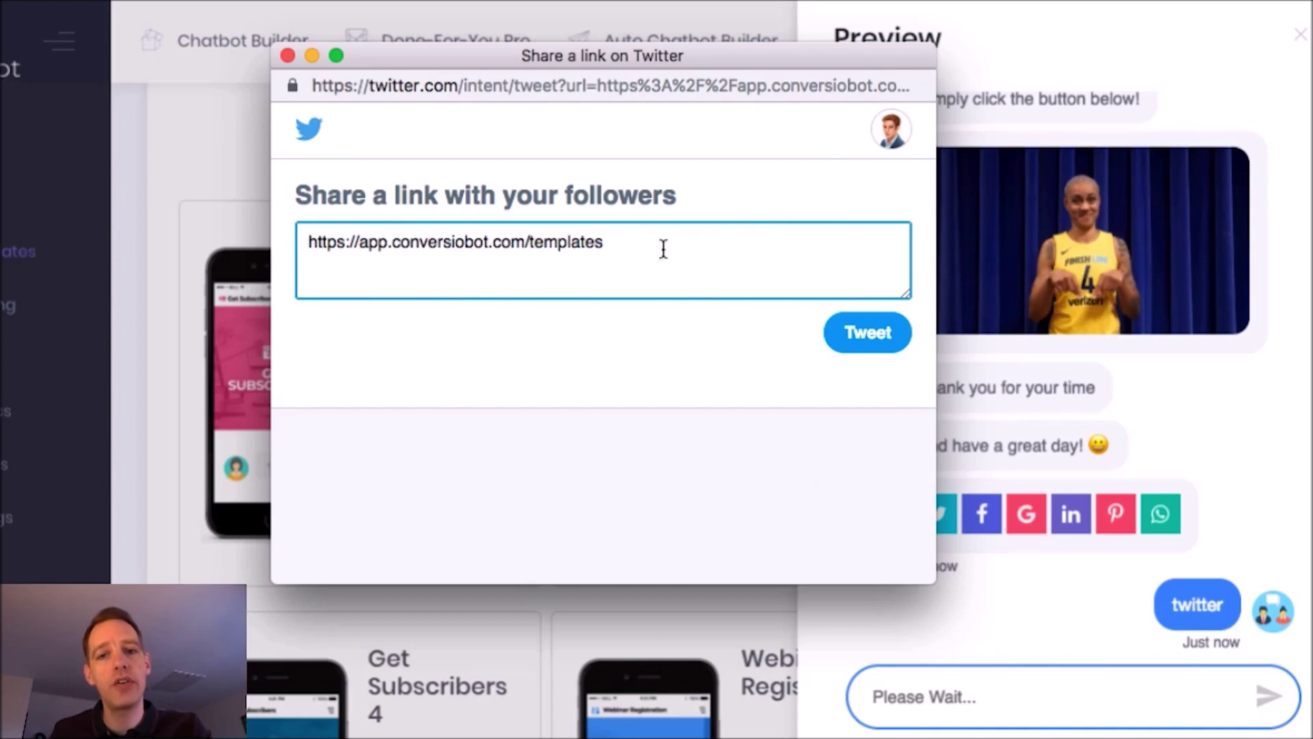
click(288, 55)
click(1300, 35)
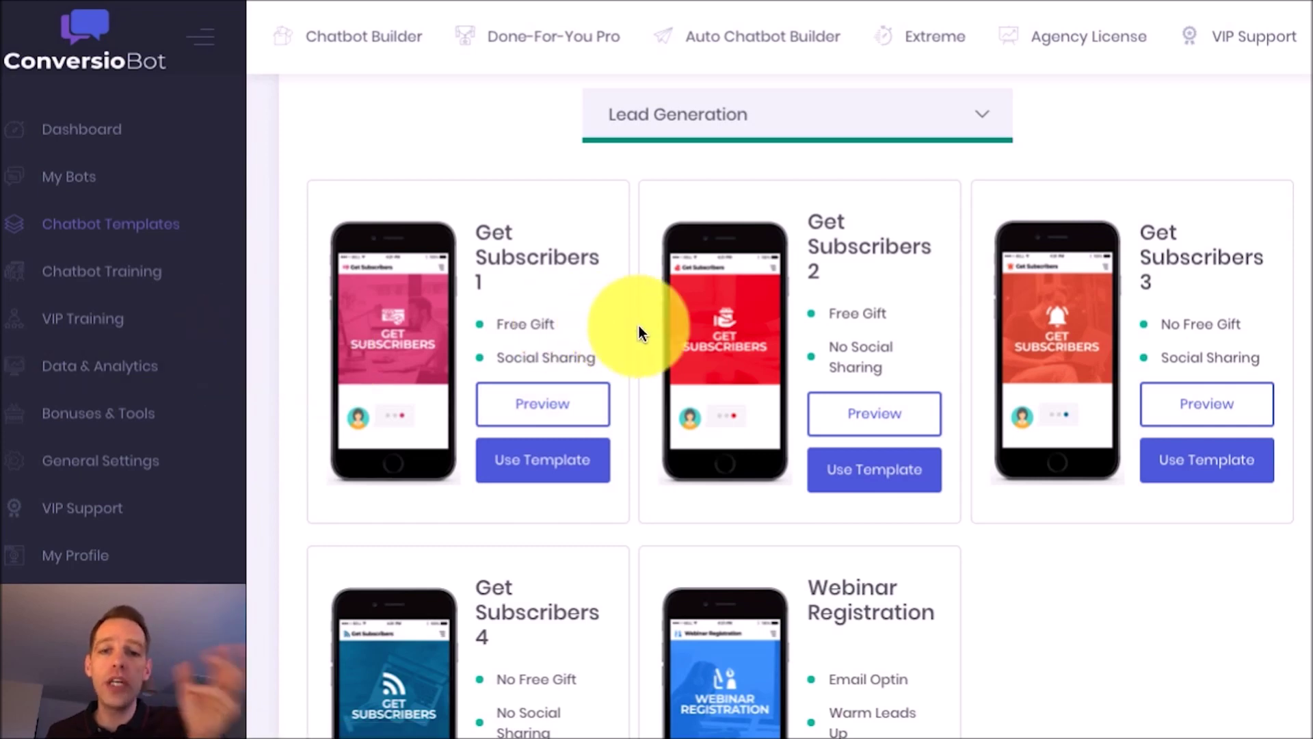
Step: Create a bot from the Get Subscribers 1 template and copy the chatbot widget code from its Publish stage
click(506, 482)
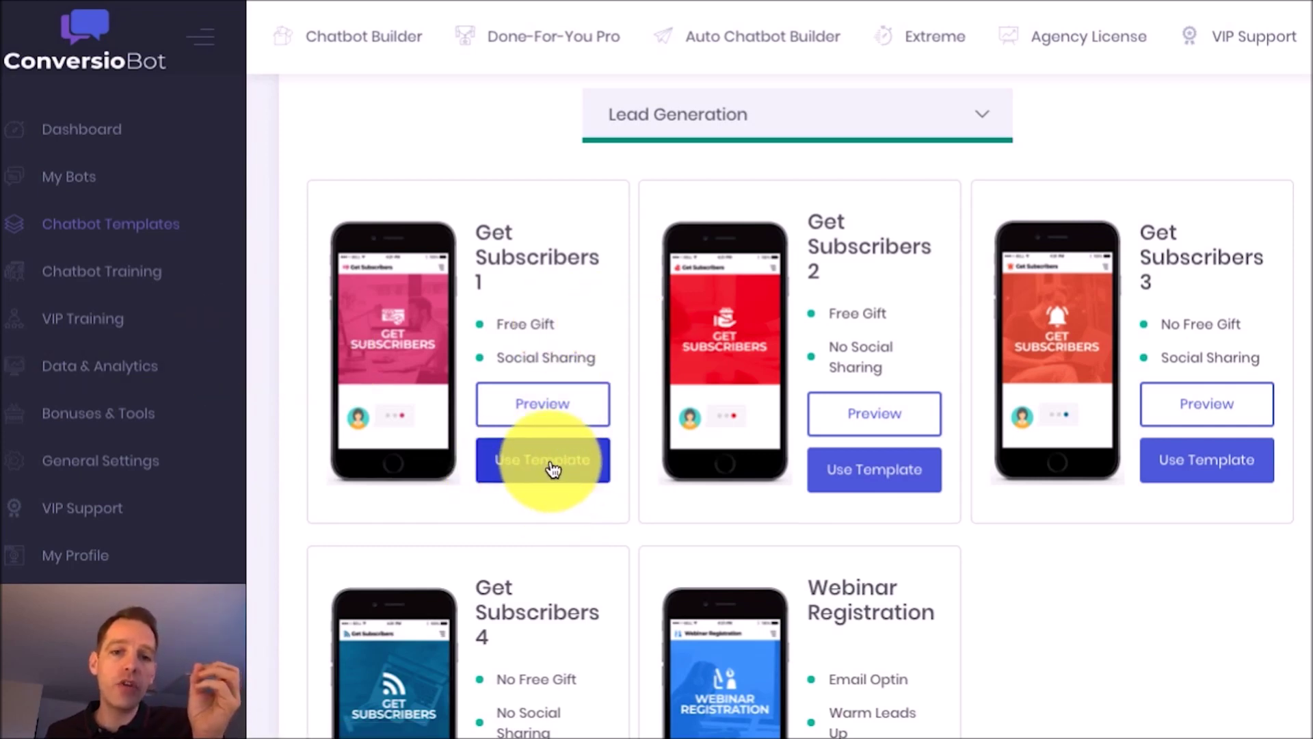
click(846, 104)
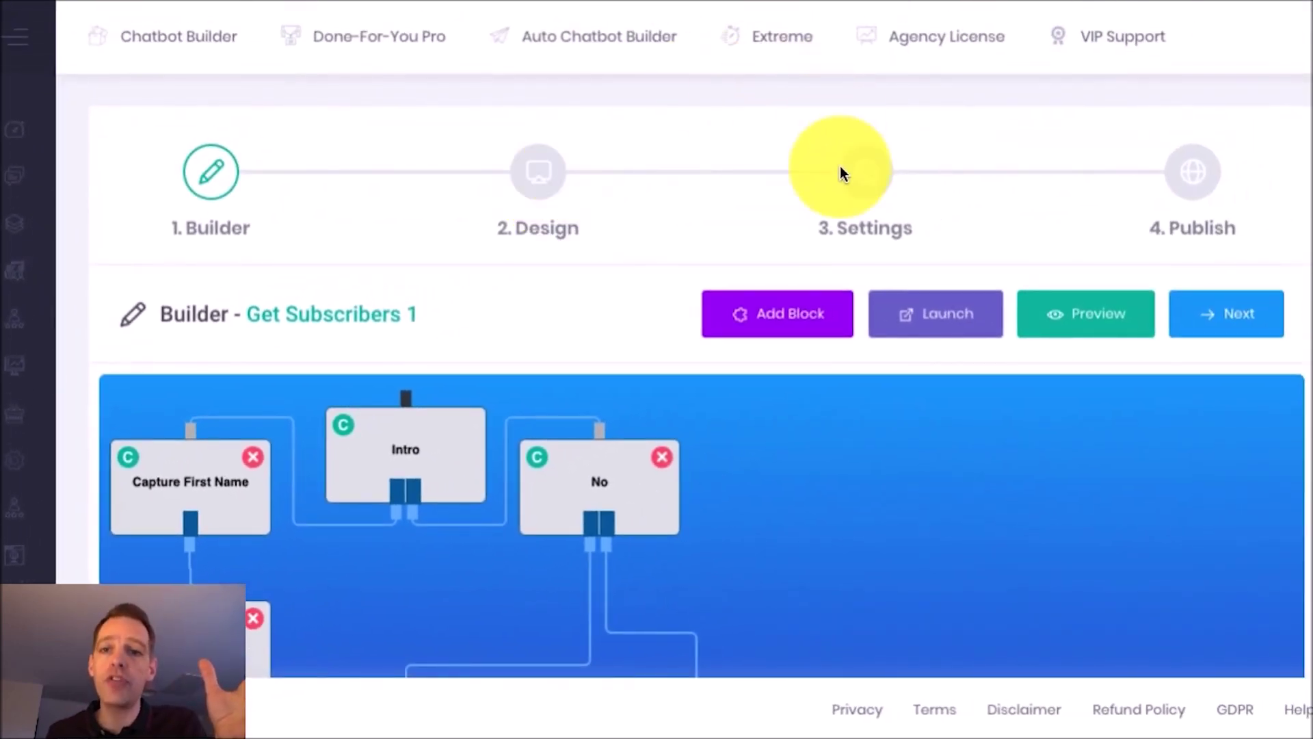
click(1191, 176)
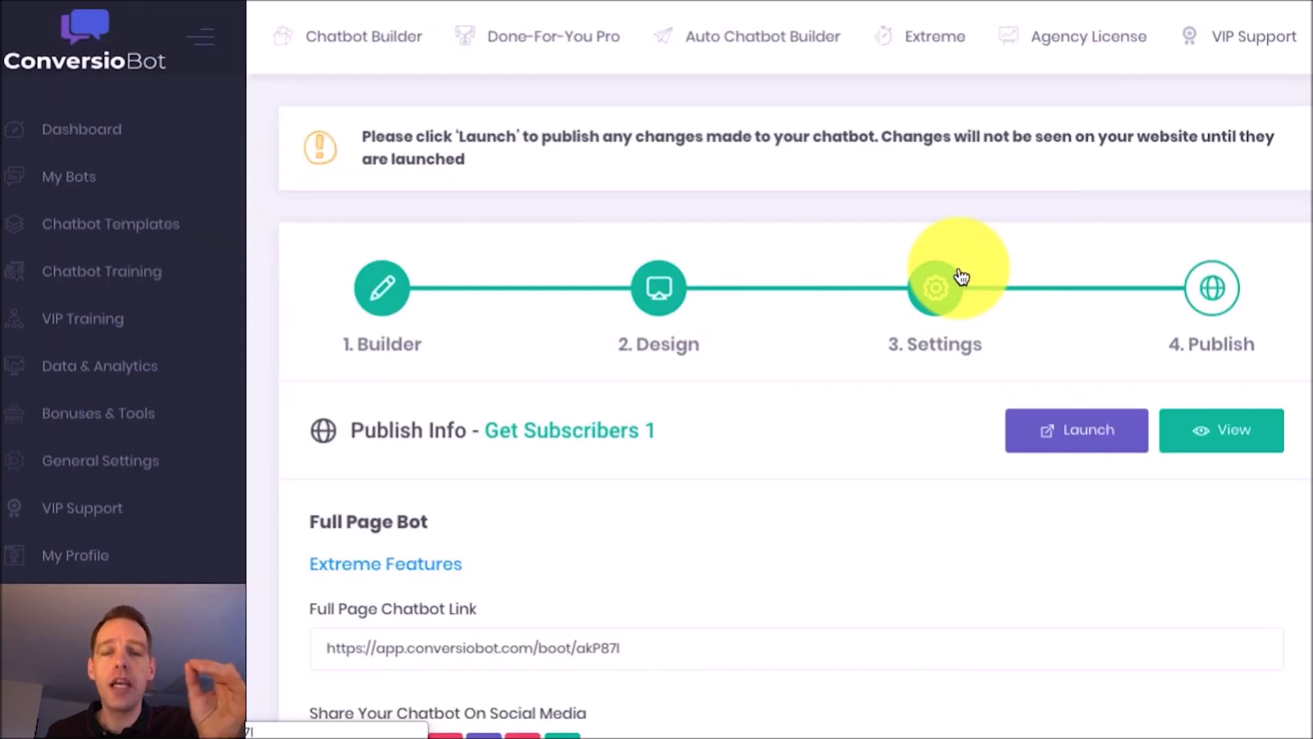
scroll(794, 406, down, 6)
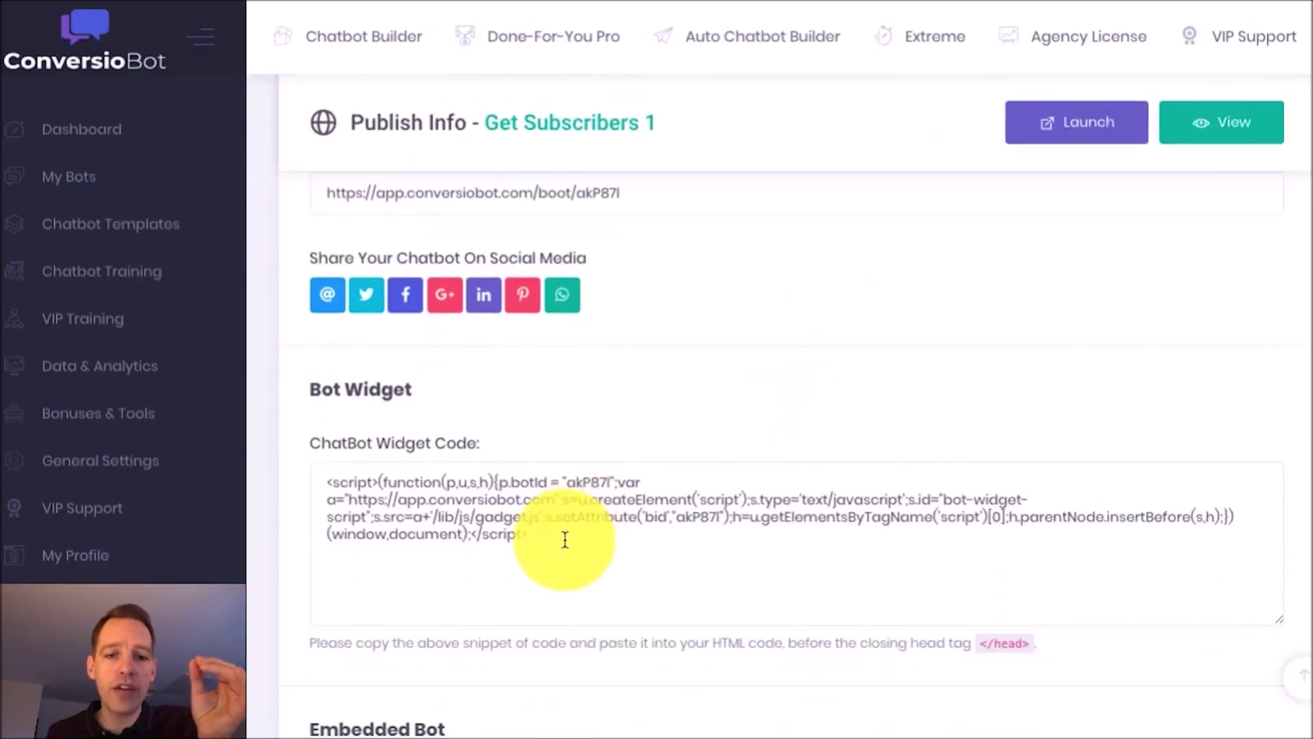
drag(549, 539, 298, 462)
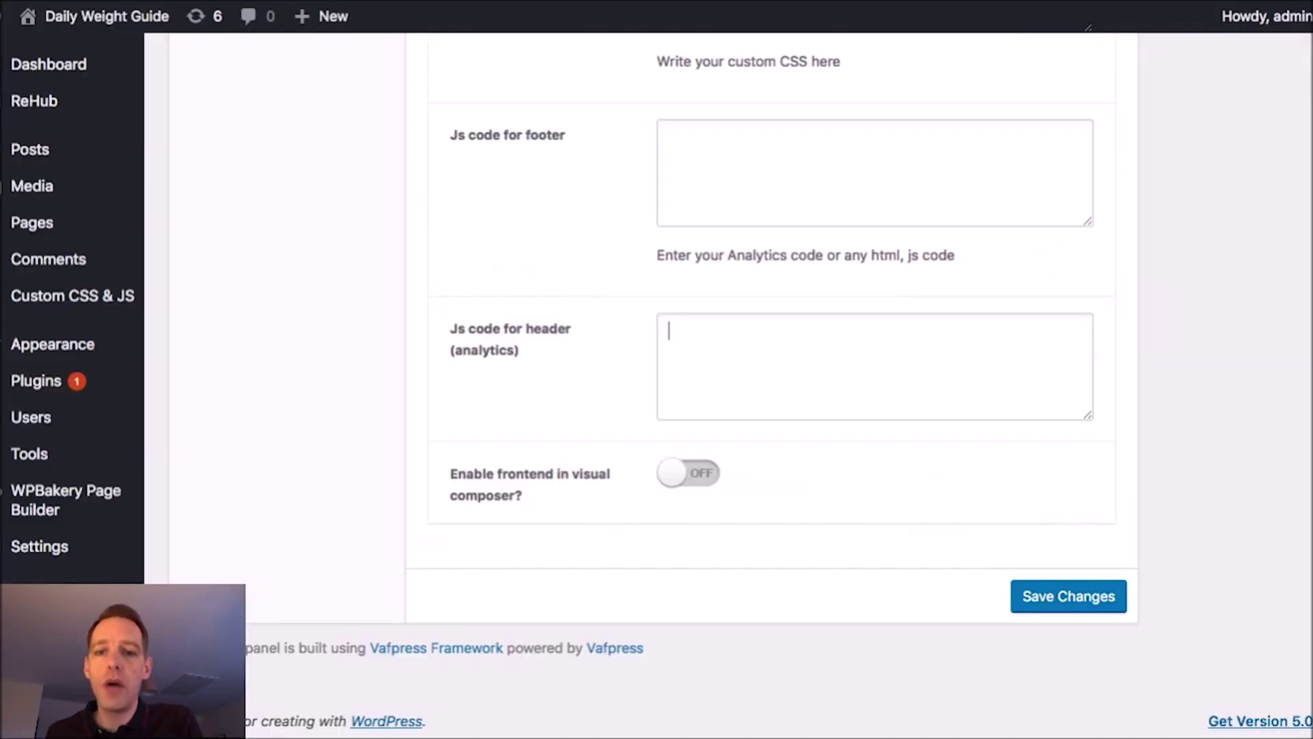
Step: Paste the chatbot widget code into the WordPress theme's header JS code field and save the changes
click(887, 353)
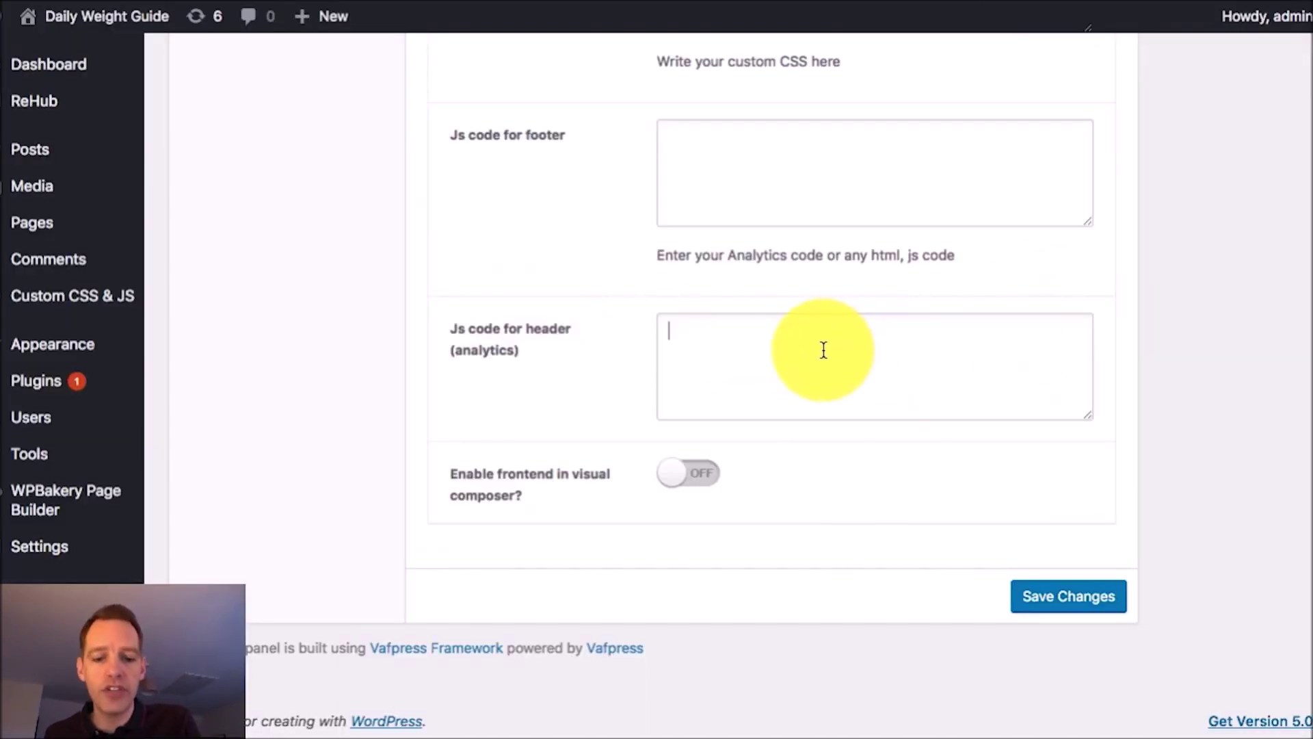
key(ctrl+v)
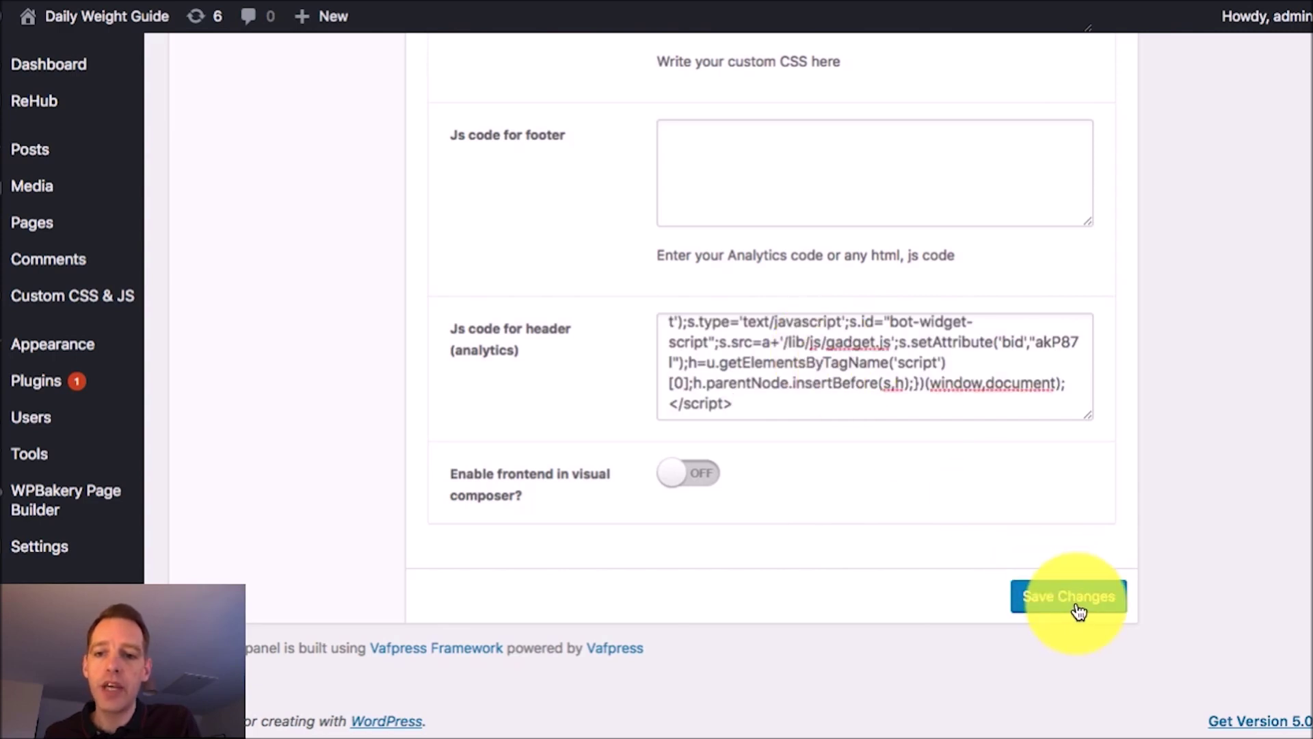
click(1078, 611)
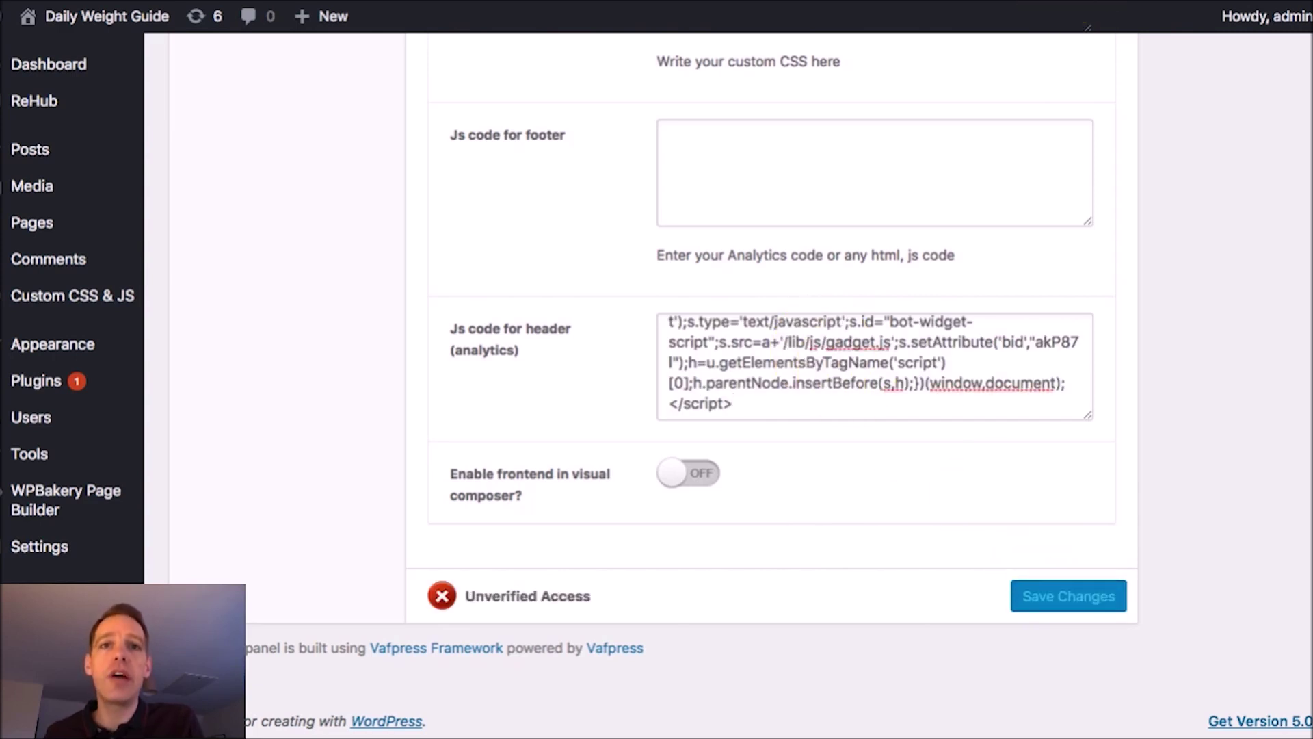